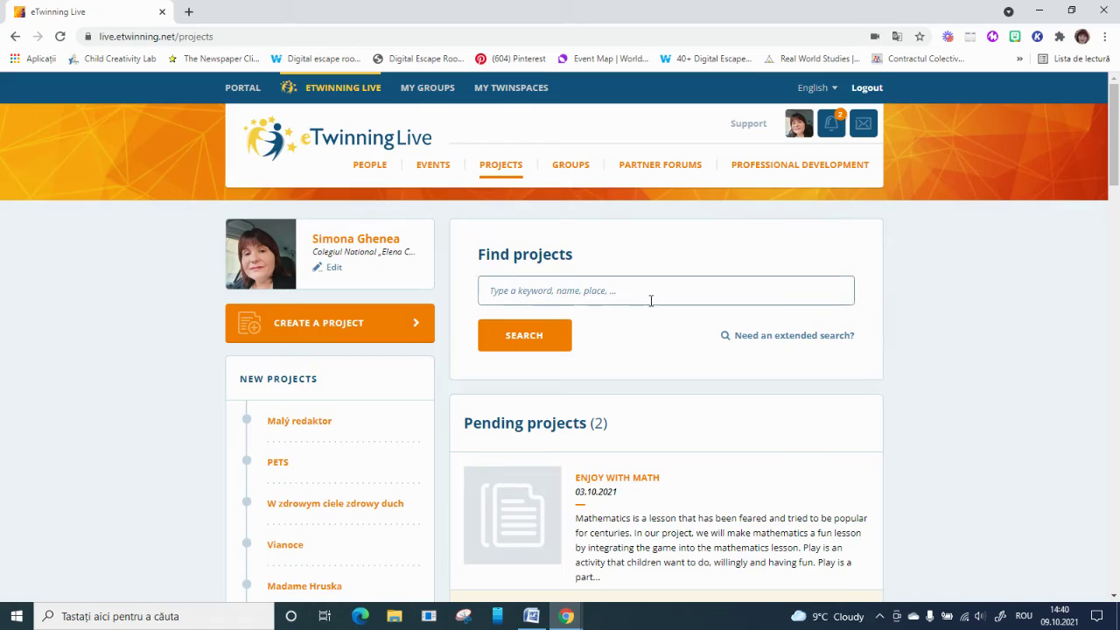
# Open the ESCAPEROOMLAND project's TwinSpace from page 2 of the Active projects list
pyautogui.scroll(-5, 658, 255)
pyautogui.scroll(-6, 657, 255)
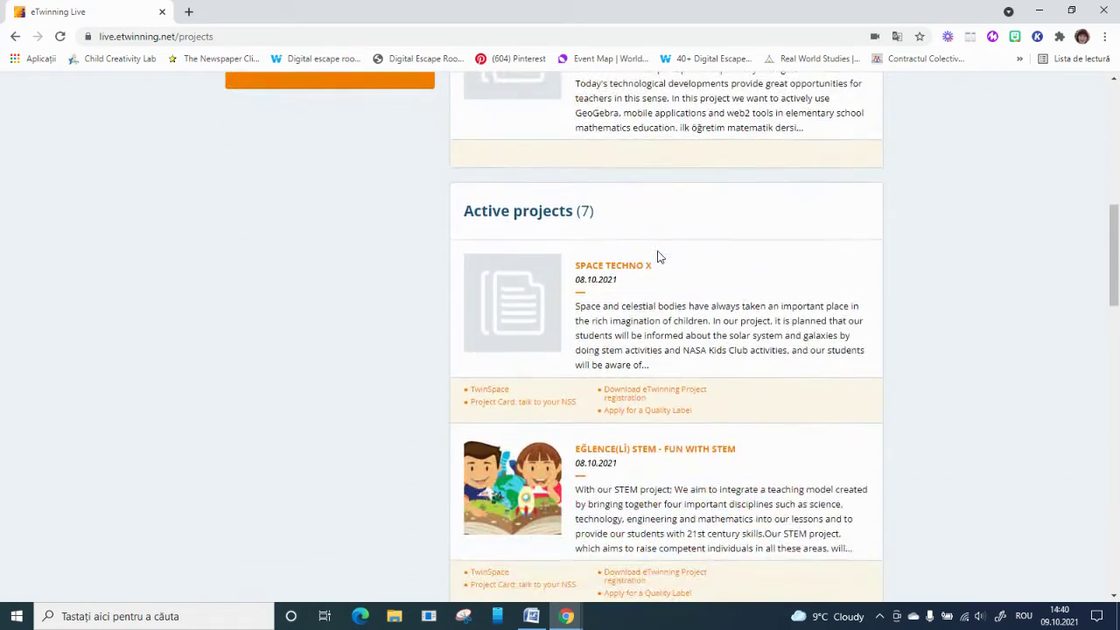
pyautogui.scroll(-1, 658, 254)
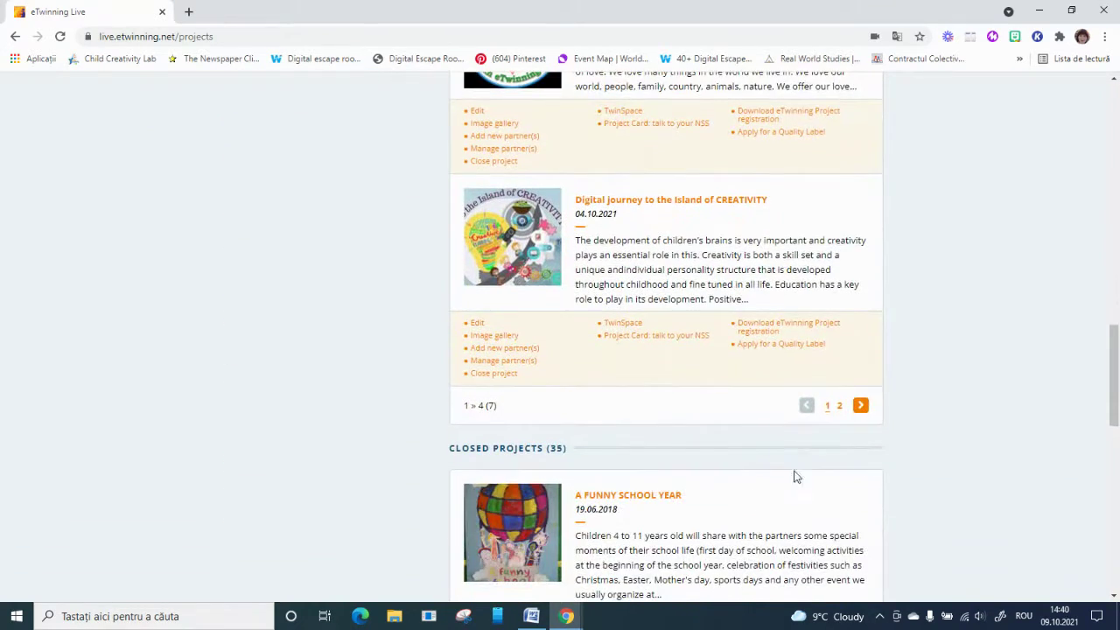
pyautogui.click(838, 405)
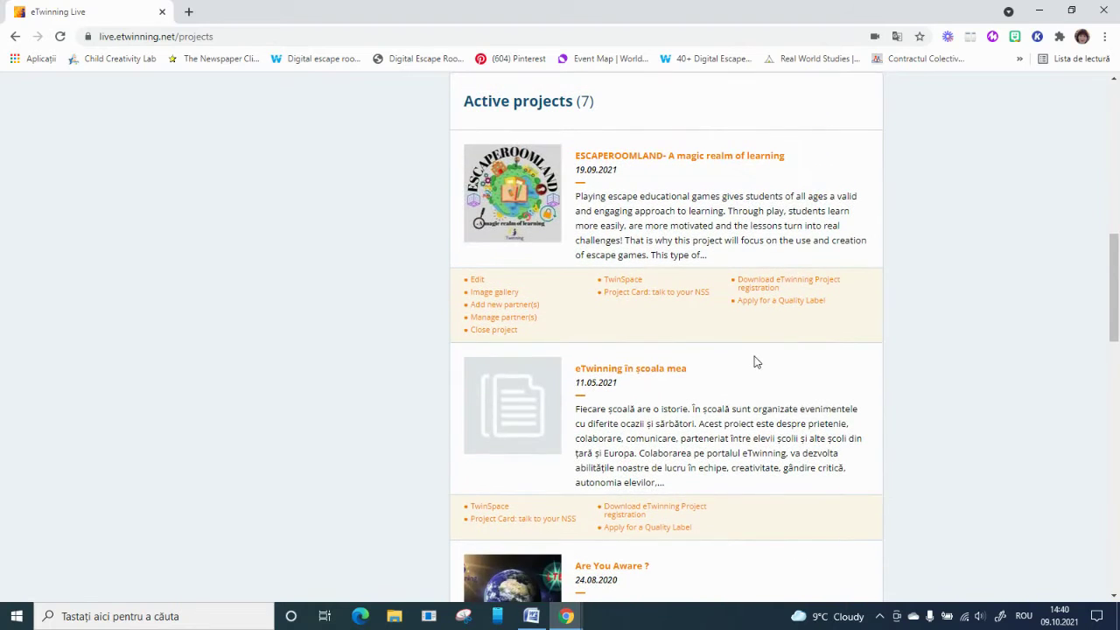
pyautogui.click(627, 280)
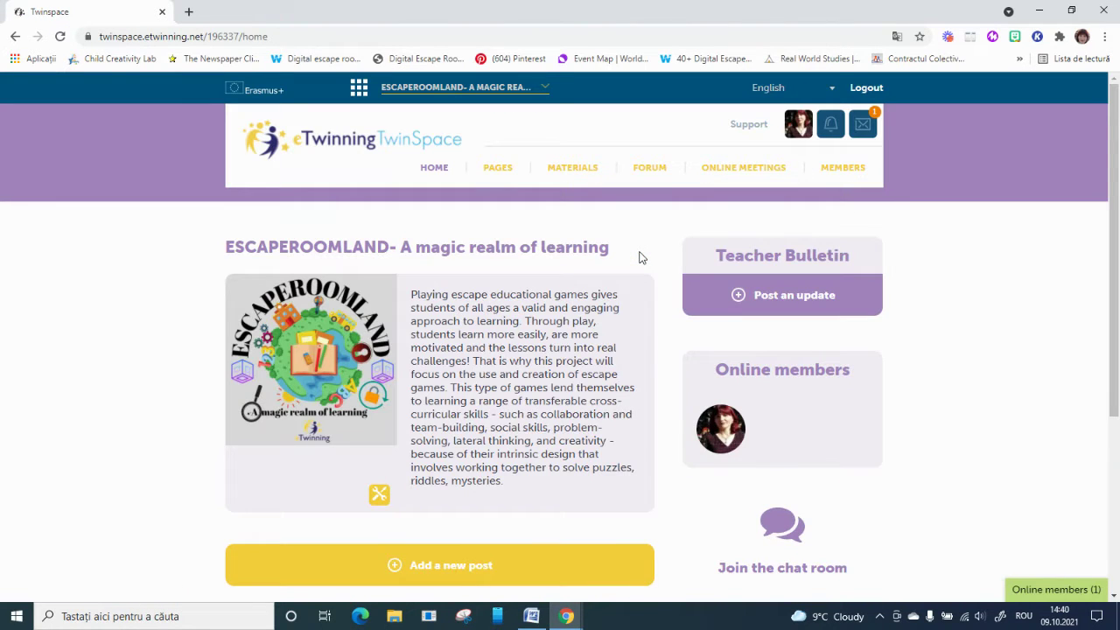
# Go to the TwinSpace Members page and open Invite members
pyautogui.click(851, 172)
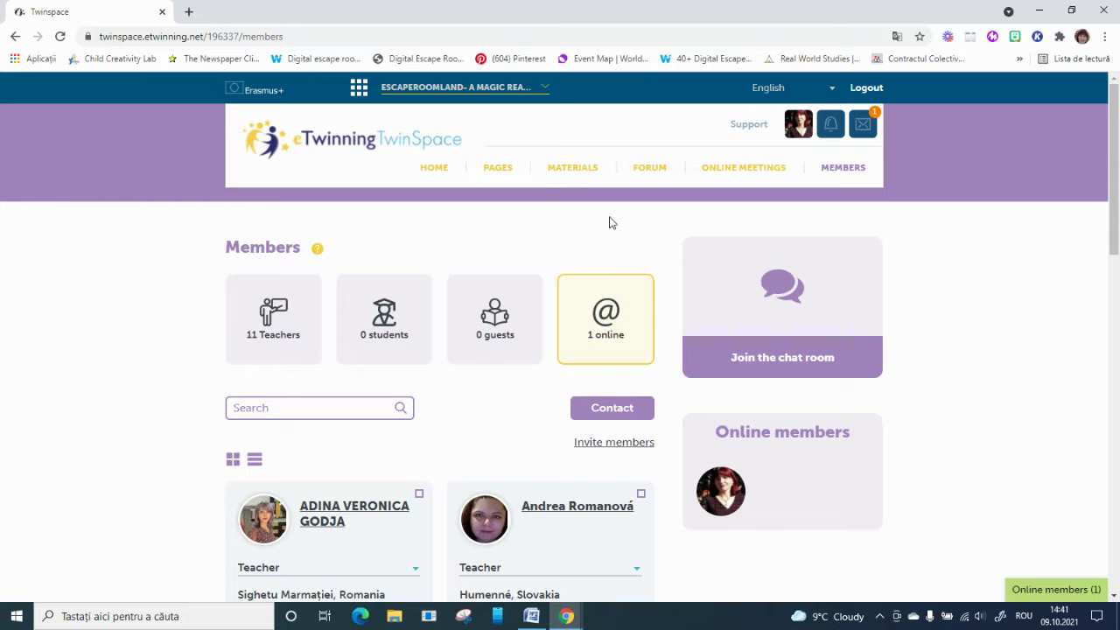
pyautogui.scroll(-2, 446, 455)
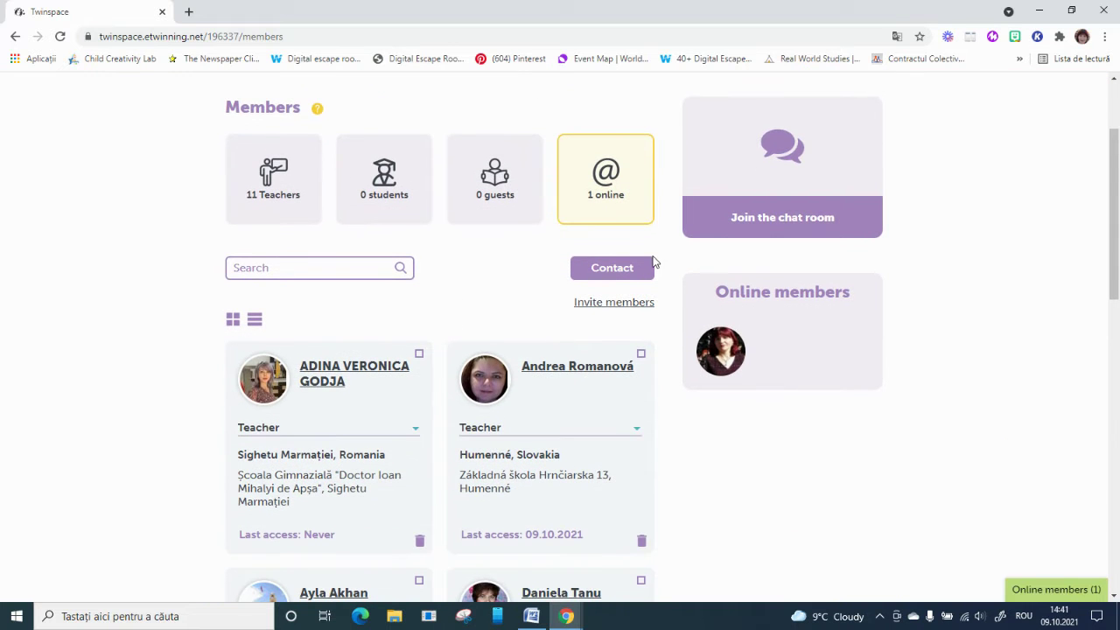
pyautogui.click(628, 304)
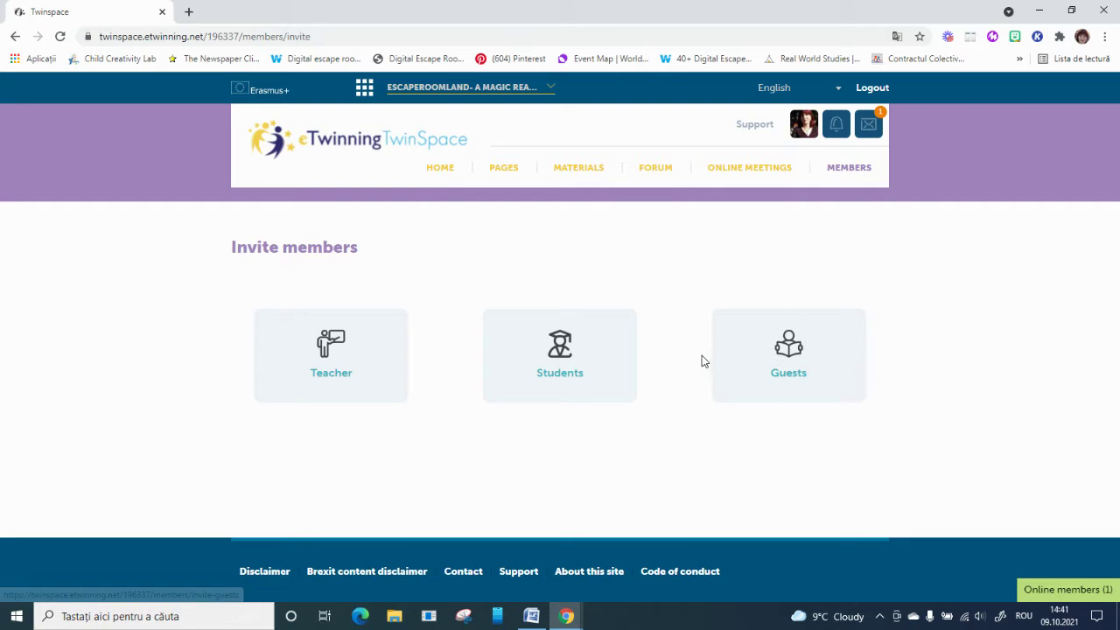
# Choose to invite Students and dismiss the Username field's autofill suggestions
pyautogui.click(579, 377)
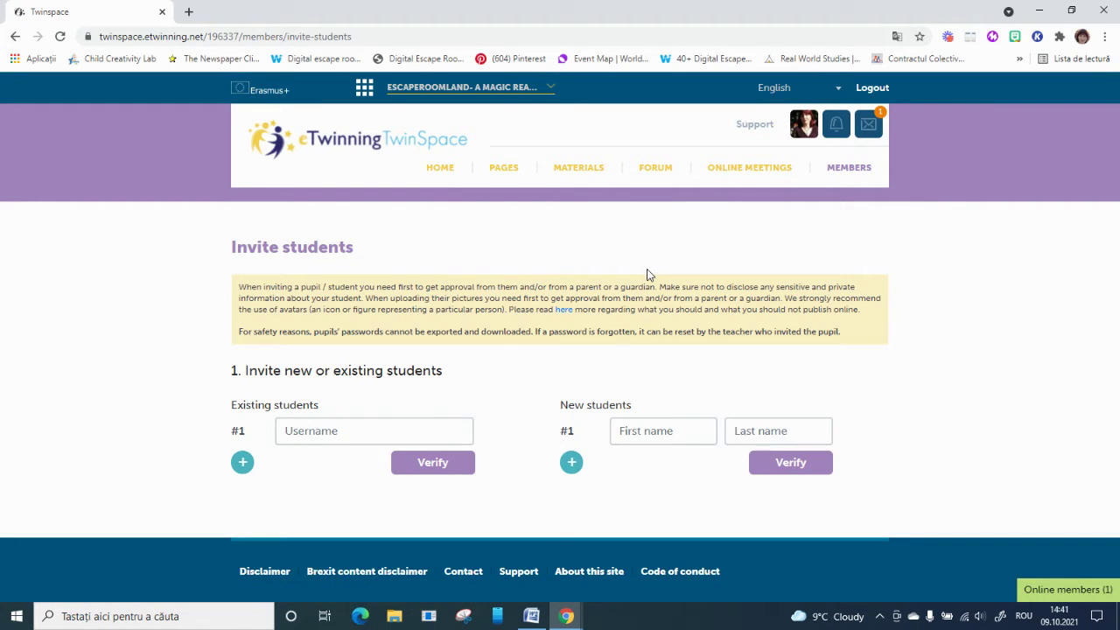
pyautogui.click(330, 432)
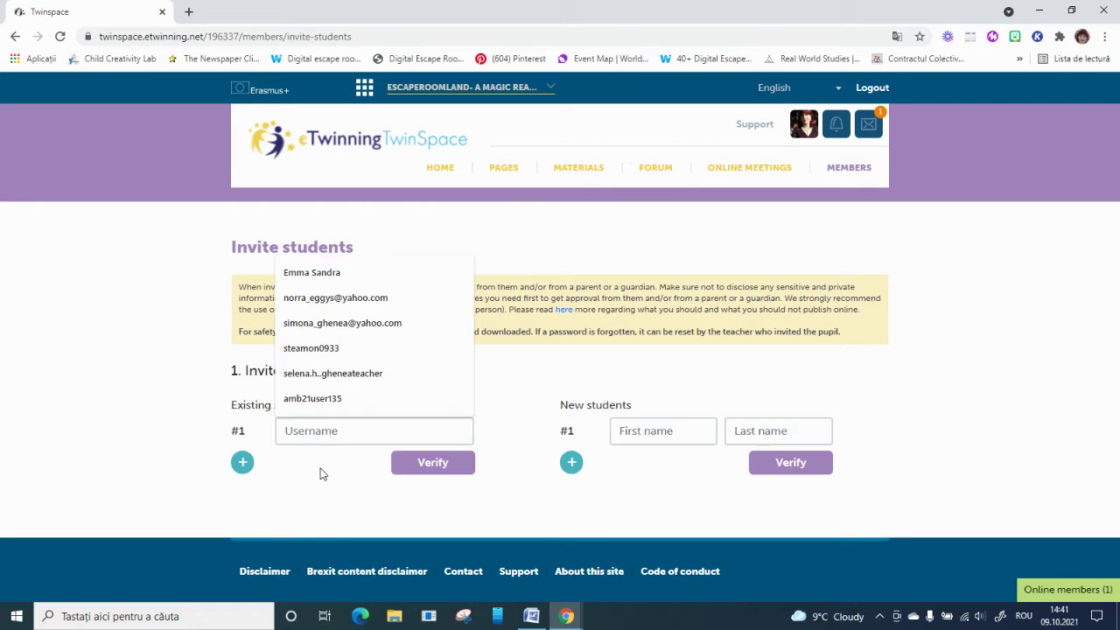
pyautogui.click(321, 473)
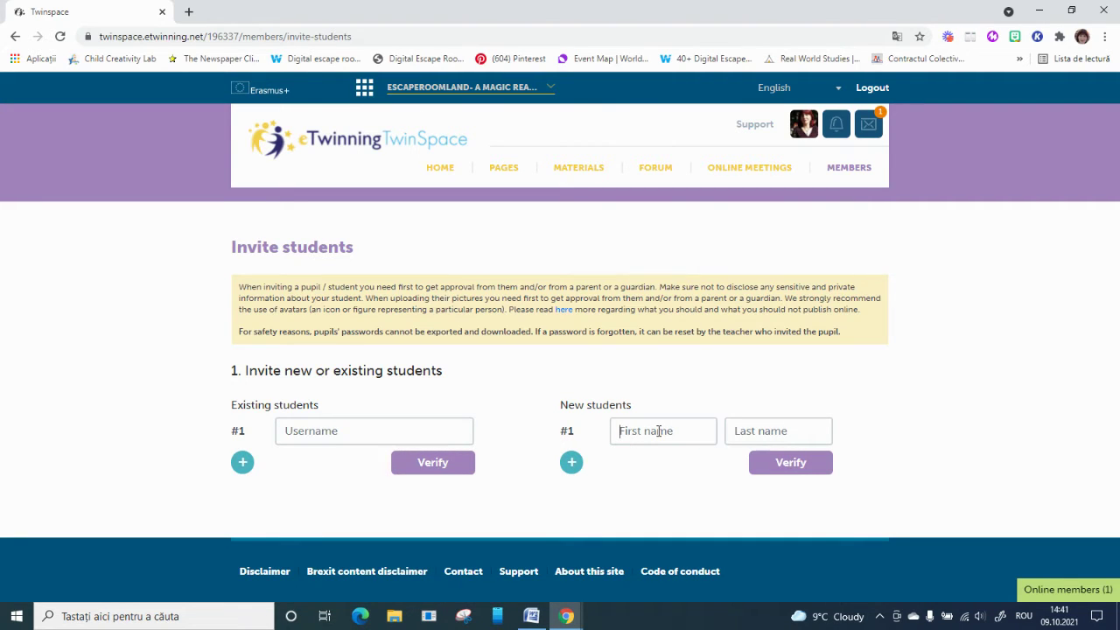
# Type the new student's first name under New students, correcting the typos along the way
pyautogui.click(659, 431)
pyautogui.write('A')
pyautogui.press('BackSpace')
pyautogui.write('PU')
pyautogui.press('BackSpace')
pyautogui.write('CE')
pyautogui.press('BackSpace')
pyautogui.press('BackSpace')
pyautogui.write('CE')
pyautogui.press('BackSpace')
pyautogui.press('BackSpace')
# Enter the new student's last name in the Last name field
pyautogui.click(739, 431)
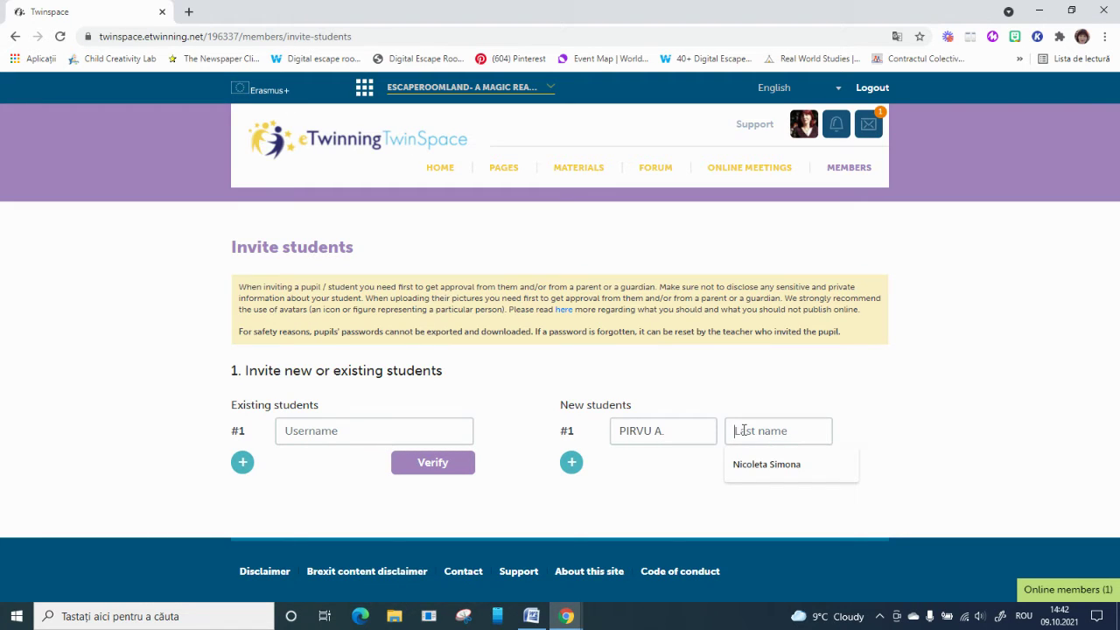
pyautogui.write('G')
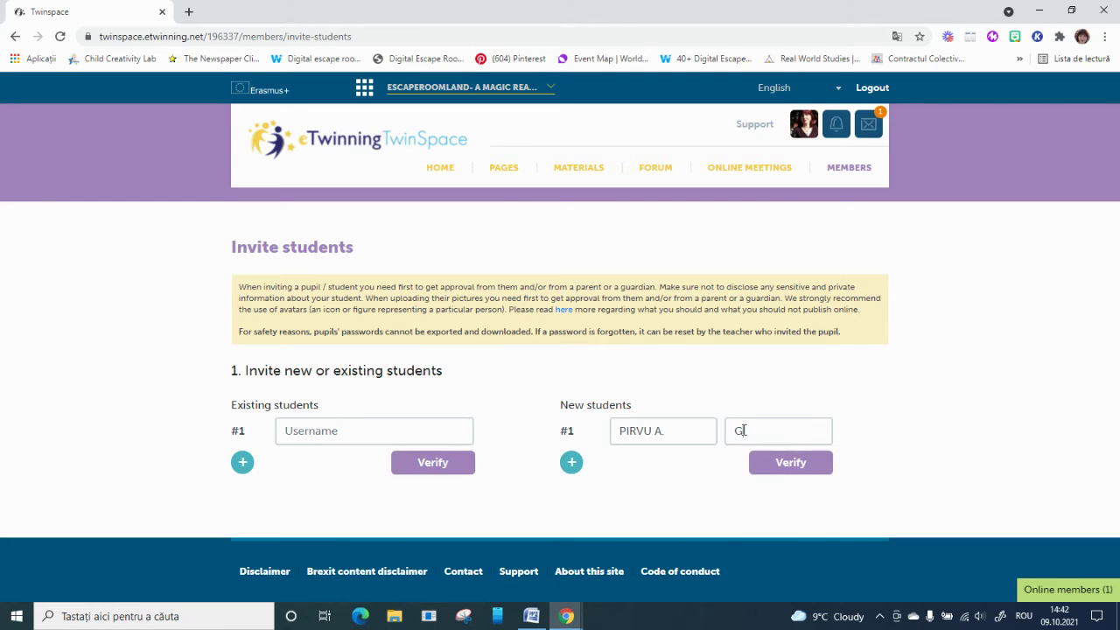
pyautogui.press('BackSpace')
# Verify the new student's name and review the generated username under Check & complete
pyautogui.click(805, 463)
pyautogui.scroll(-2, 804, 471)
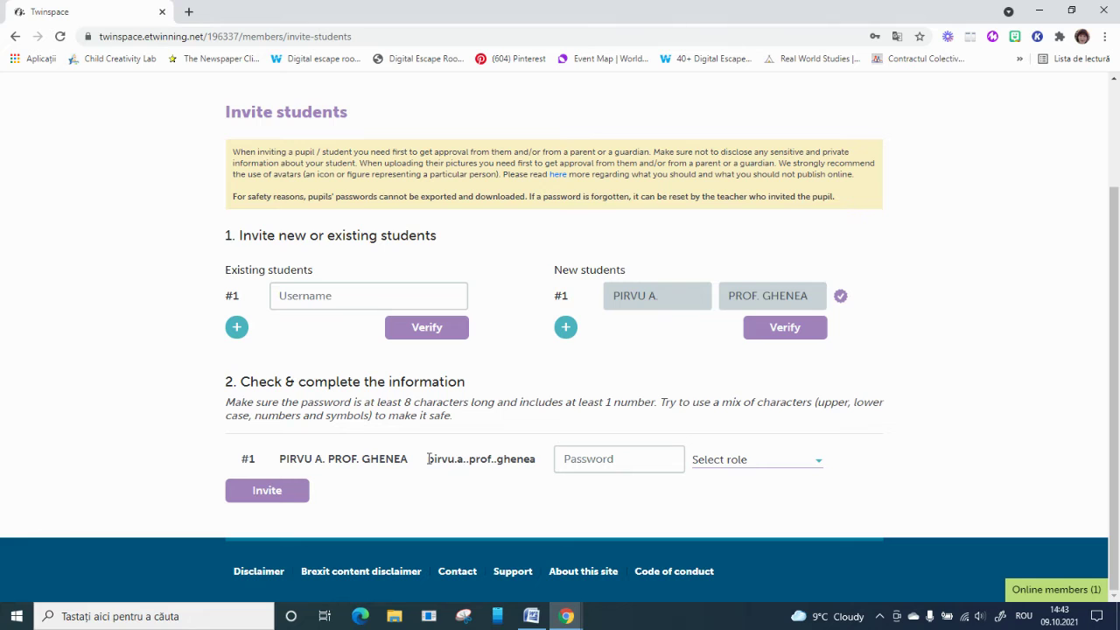
pyautogui.moveTo(427, 459); pyautogui.dragTo(537, 461)
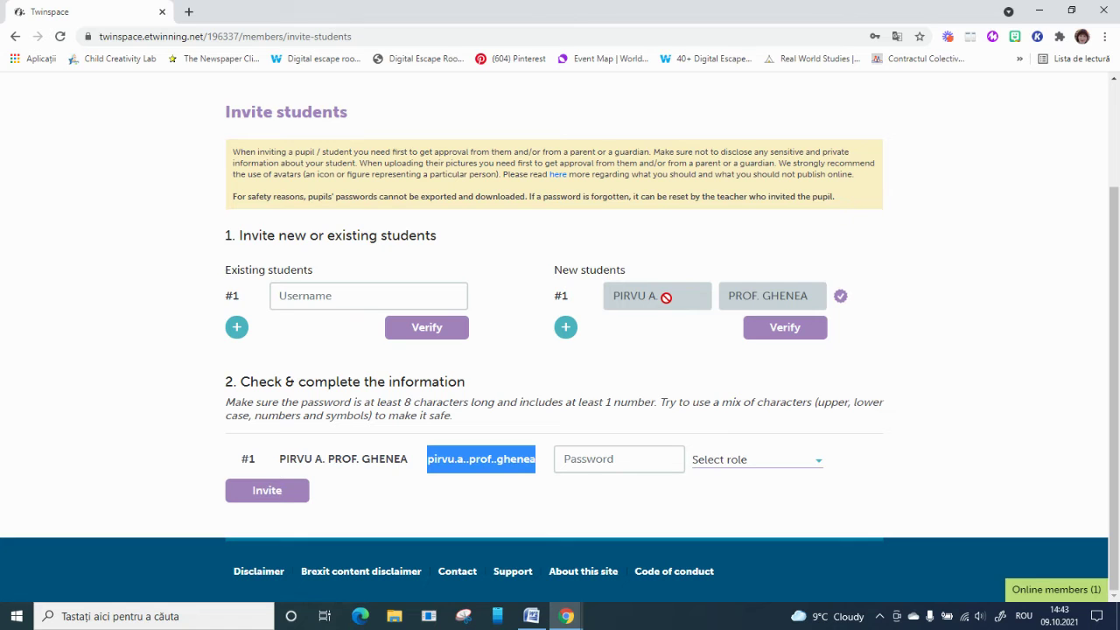
pyautogui.click(620, 356)
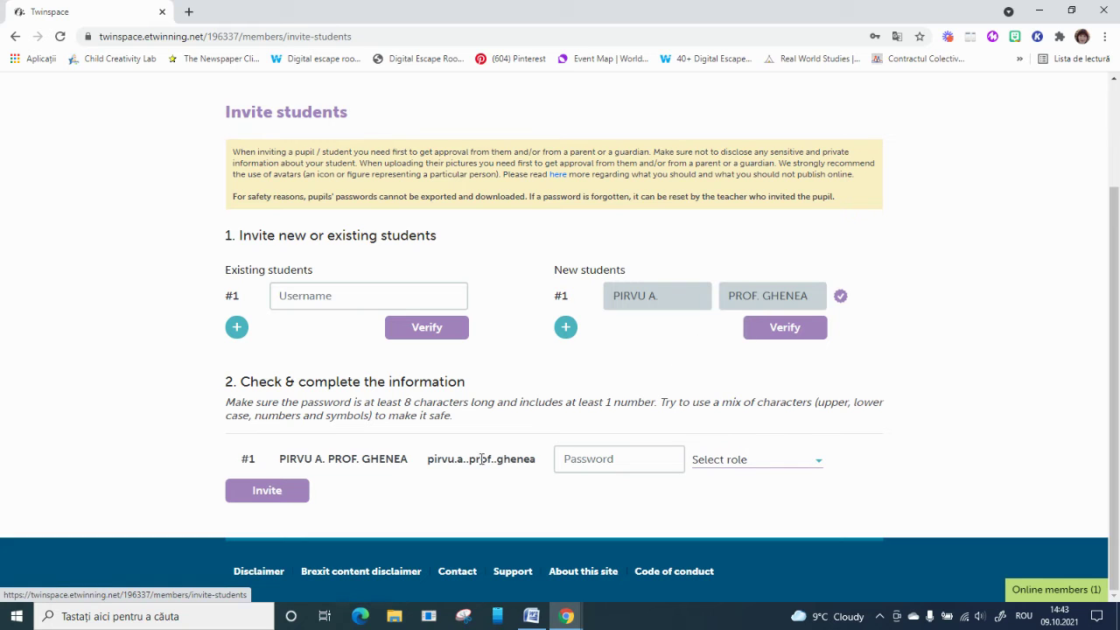
# Give the new student an eight-character password and the Member role
pyautogui.click(604, 459)
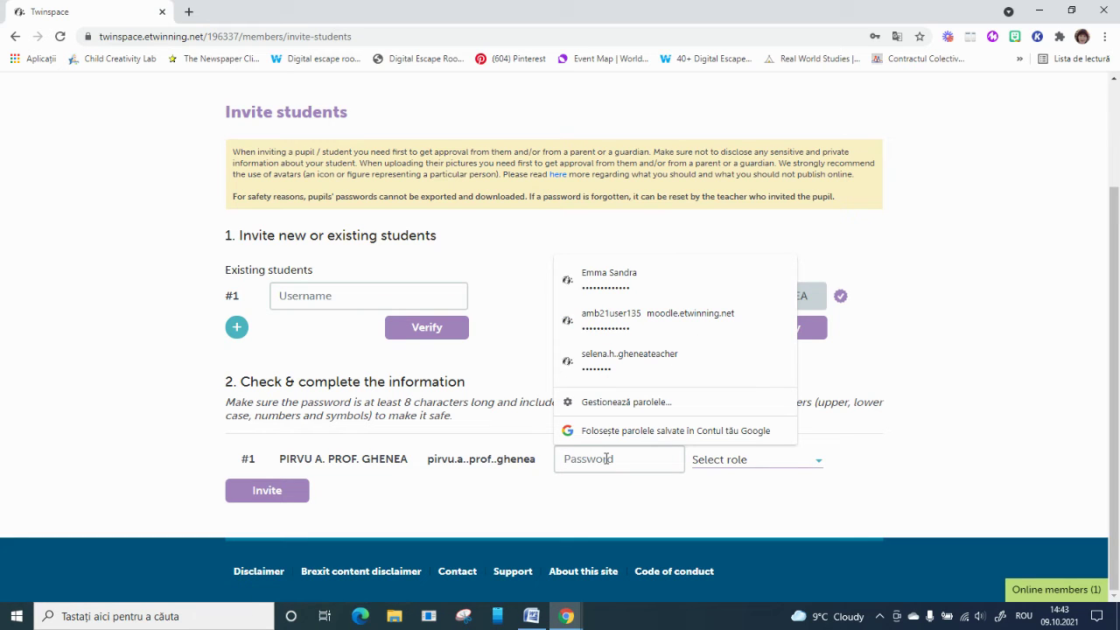
pyautogui.write('a')
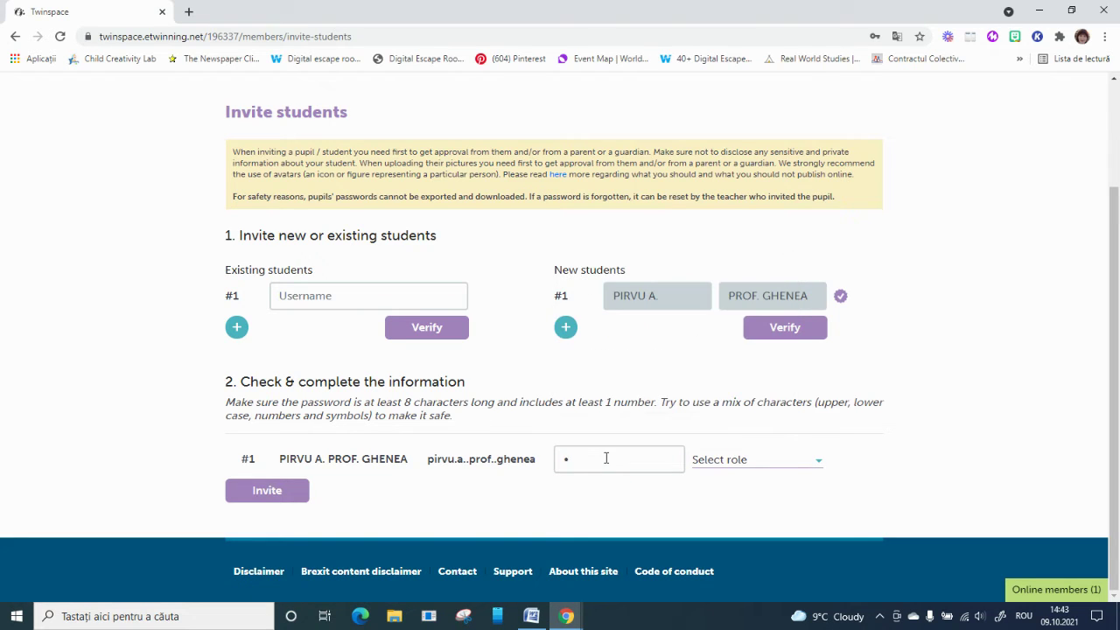
pyautogui.press('BackSpace')
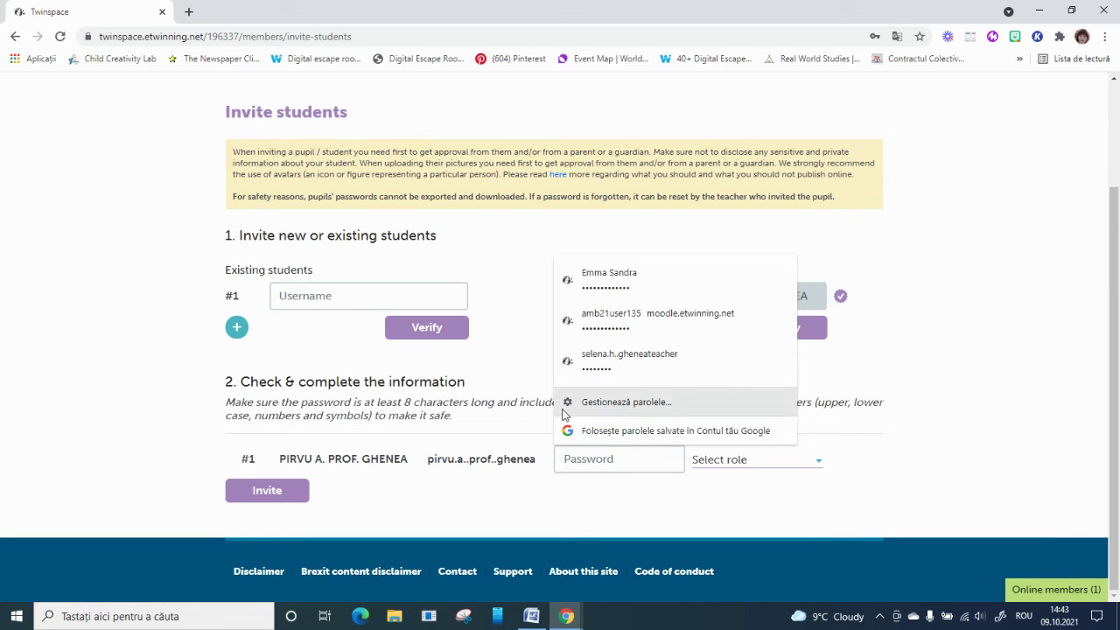
pyautogui.click(502, 433)
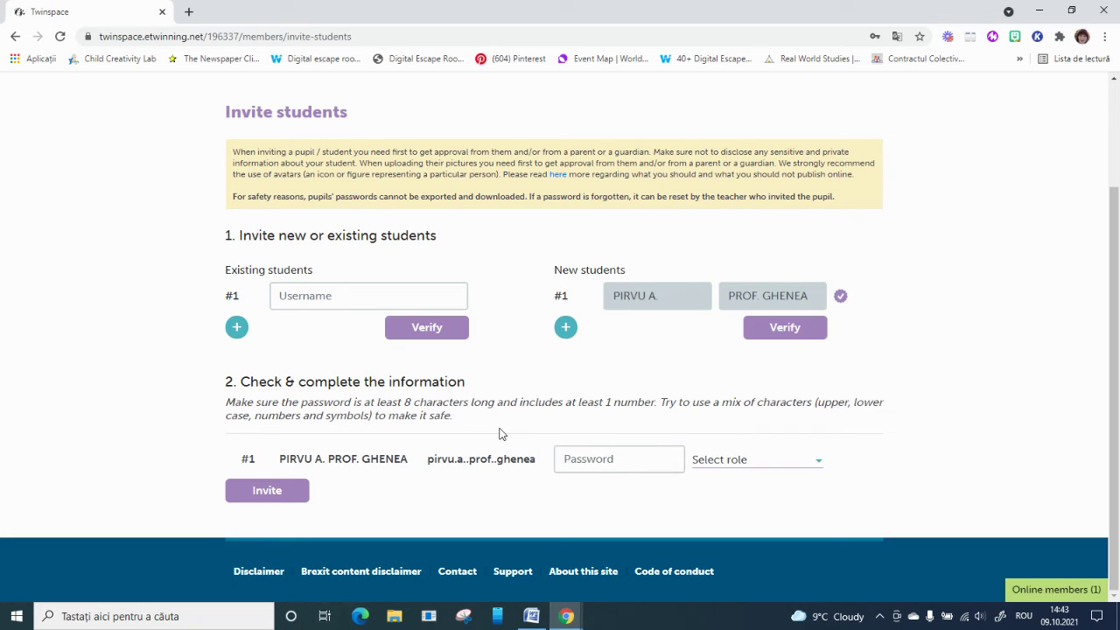
pyautogui.click(590, 459)
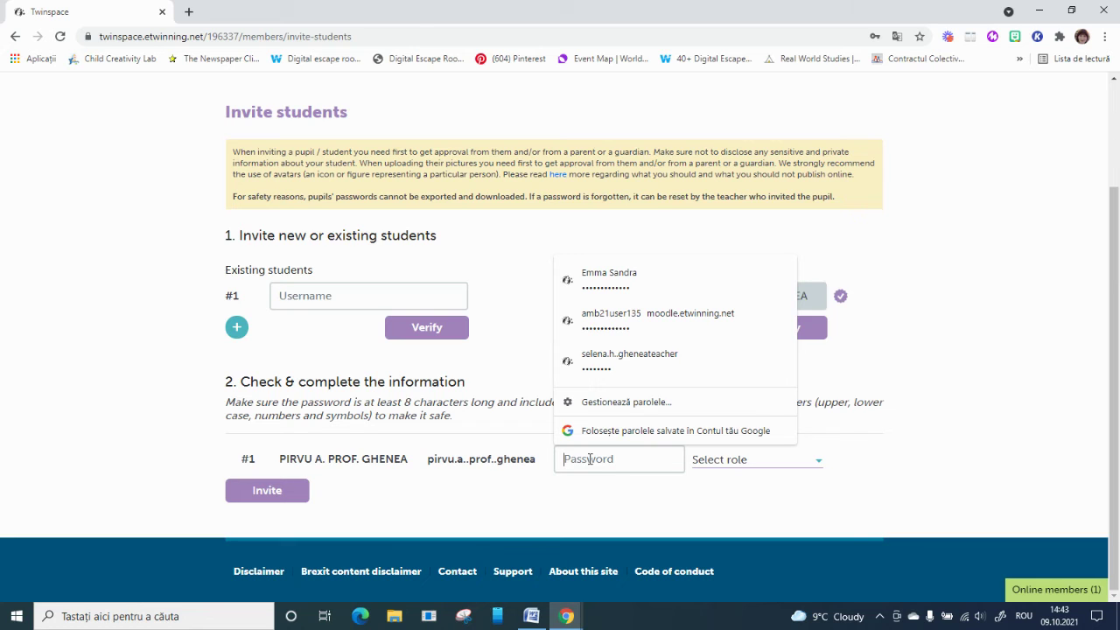
pyautogui.write('a')
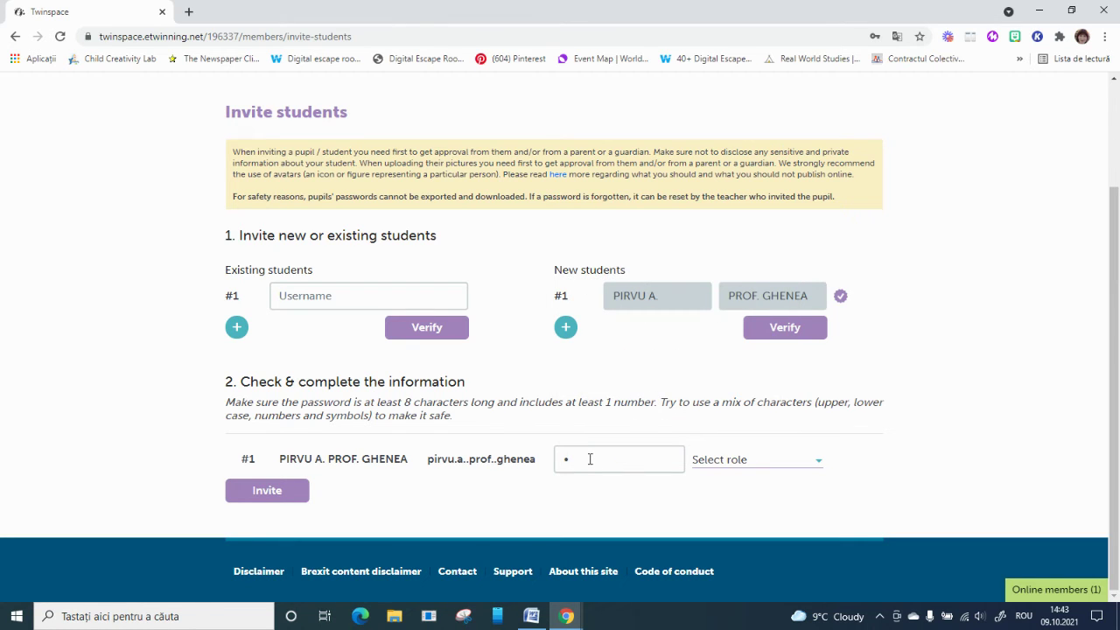
pyautogui.press('BackSpace')
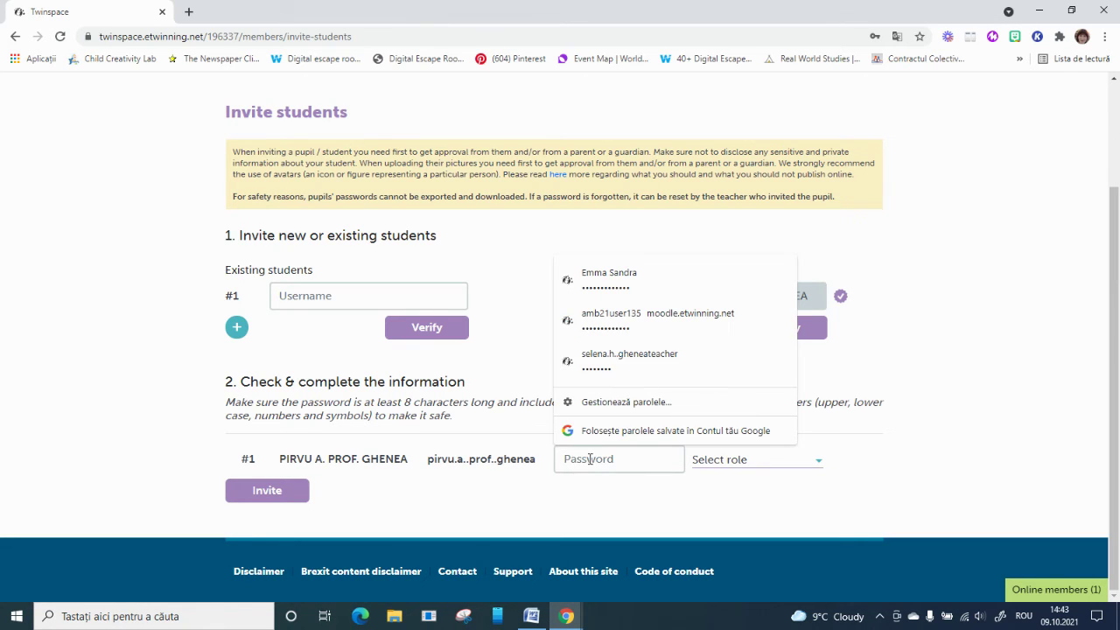
pyautogui.write('•••••')
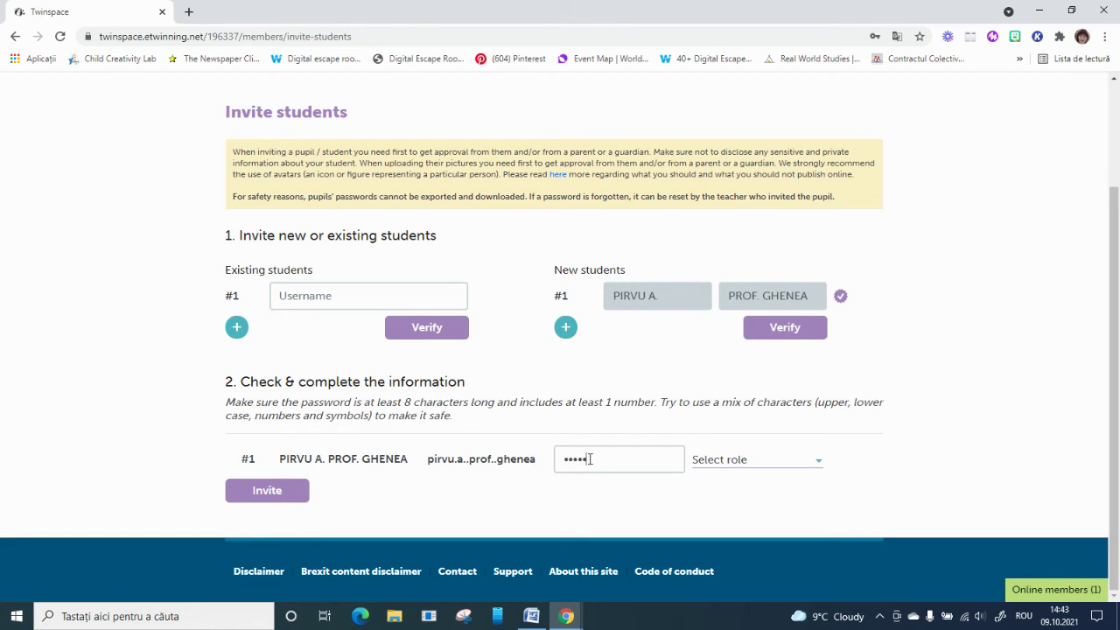
pyautogui.write('•••')
pyautogui.click(820, 461)
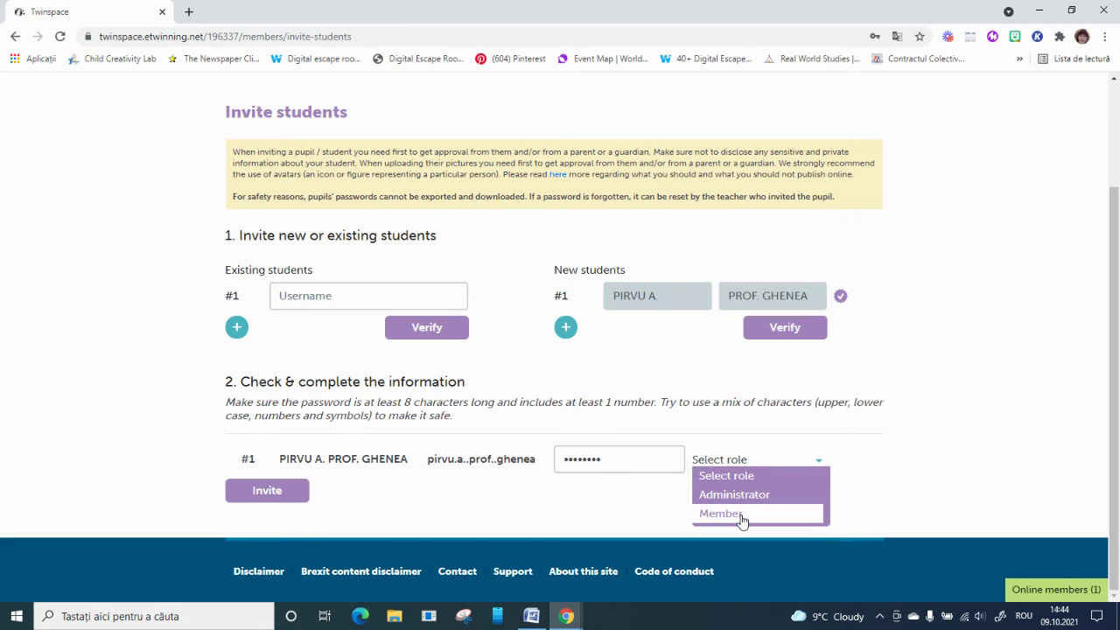
pyautogui.click(741, 521)
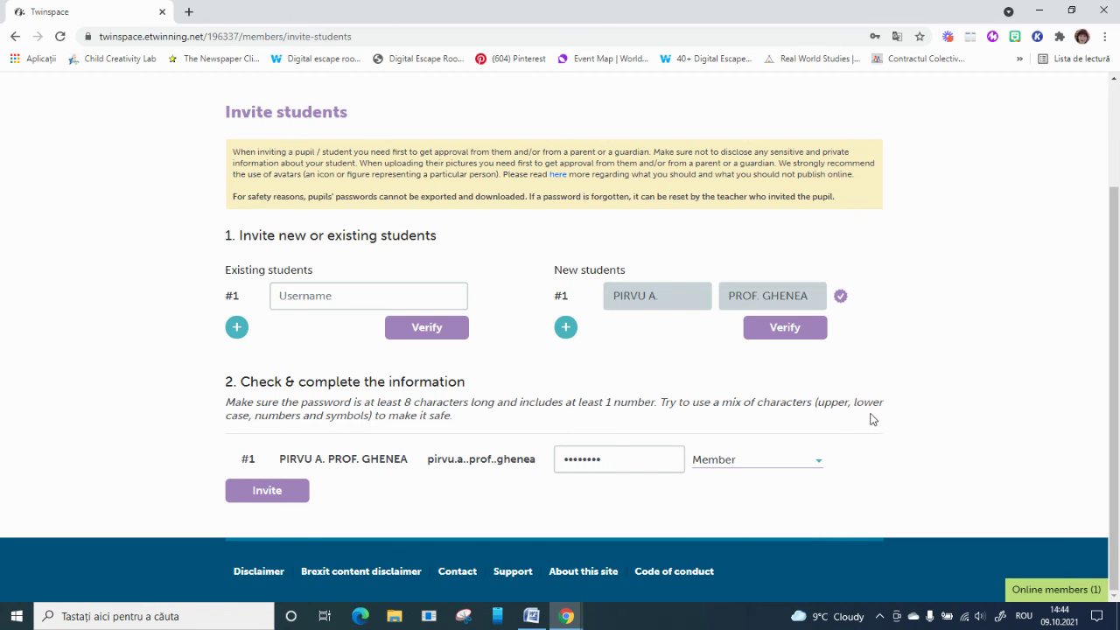
# Send the invitation, acknowledge the success message, and return to the top of the page
pyautogui.click(287, 497)
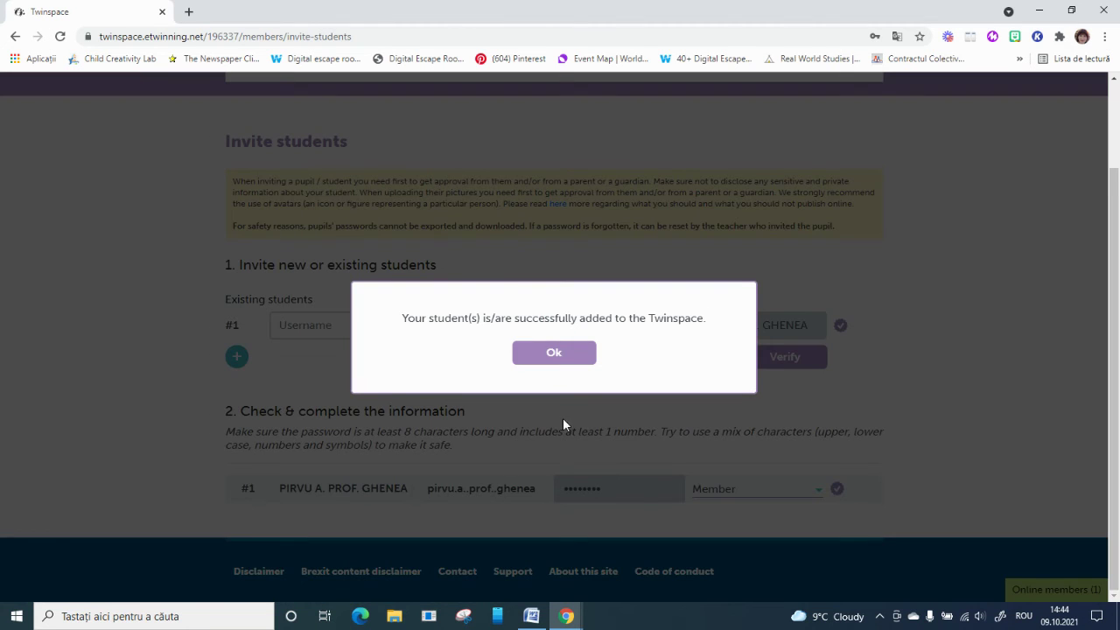
pyautogui.click(566, 355)
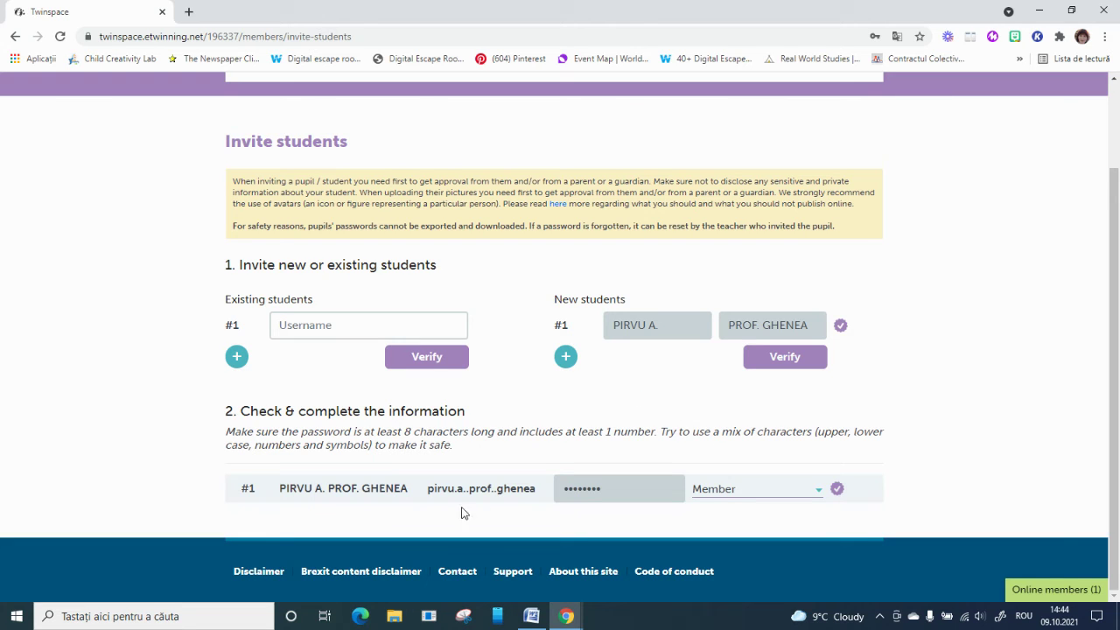
pyautogui.moveTo(430, 488); pyautogui.dragTo(539, 495)
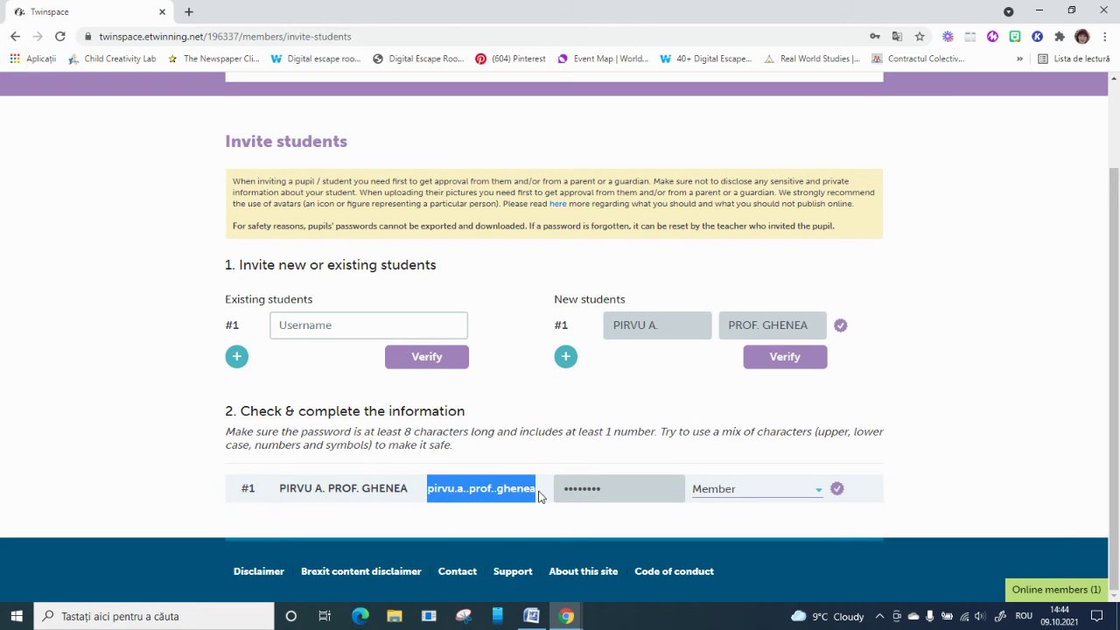
pyautogui.click(925, 399)
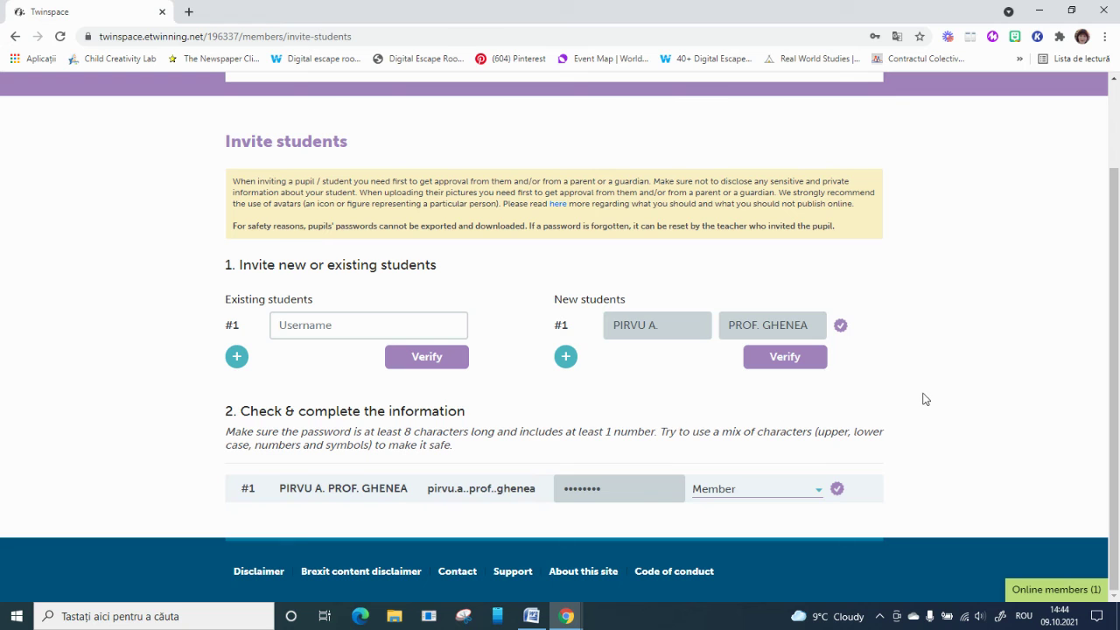
pyautogui.scroll(2, 859, 388)
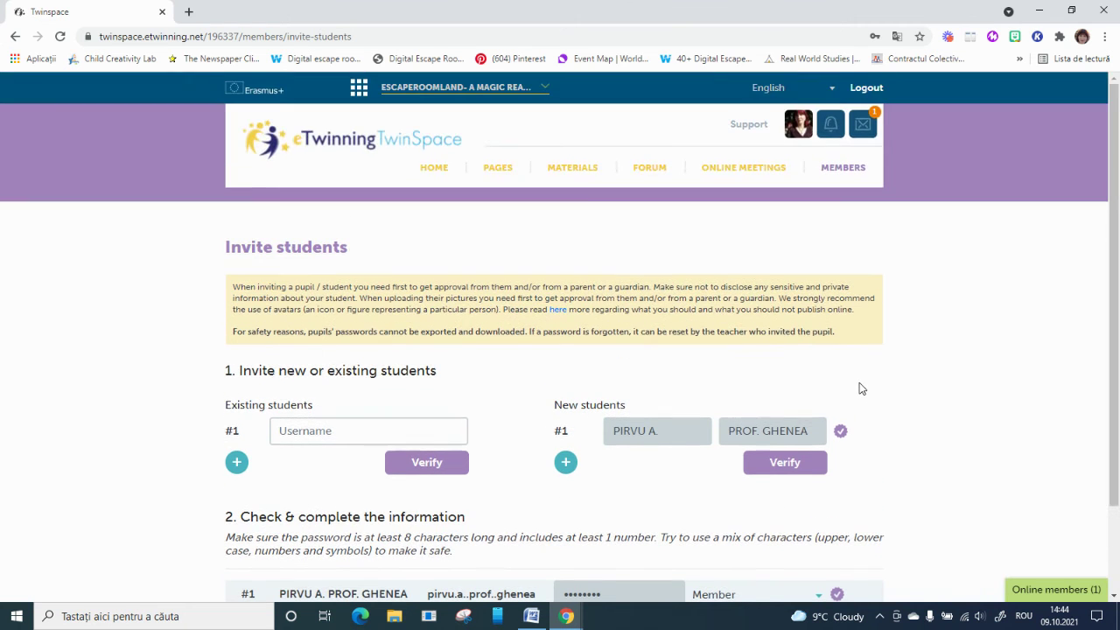
# Filter the Members page to the 1 student and request an export of invited pupils
pyautogui.click(845, 168)
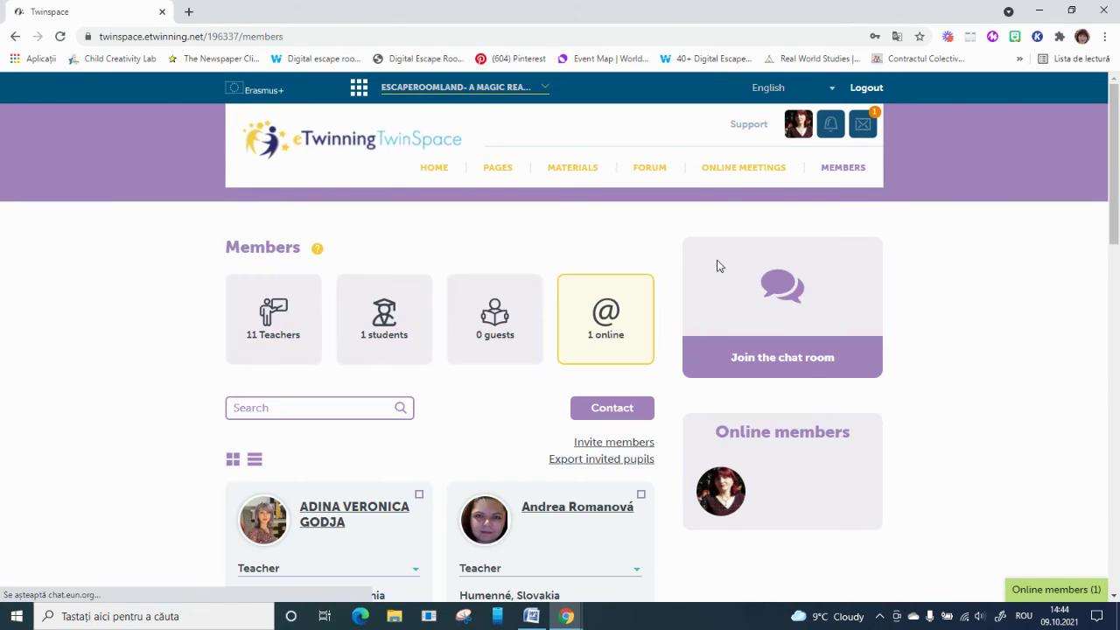
pyautogui.click(381, 346)
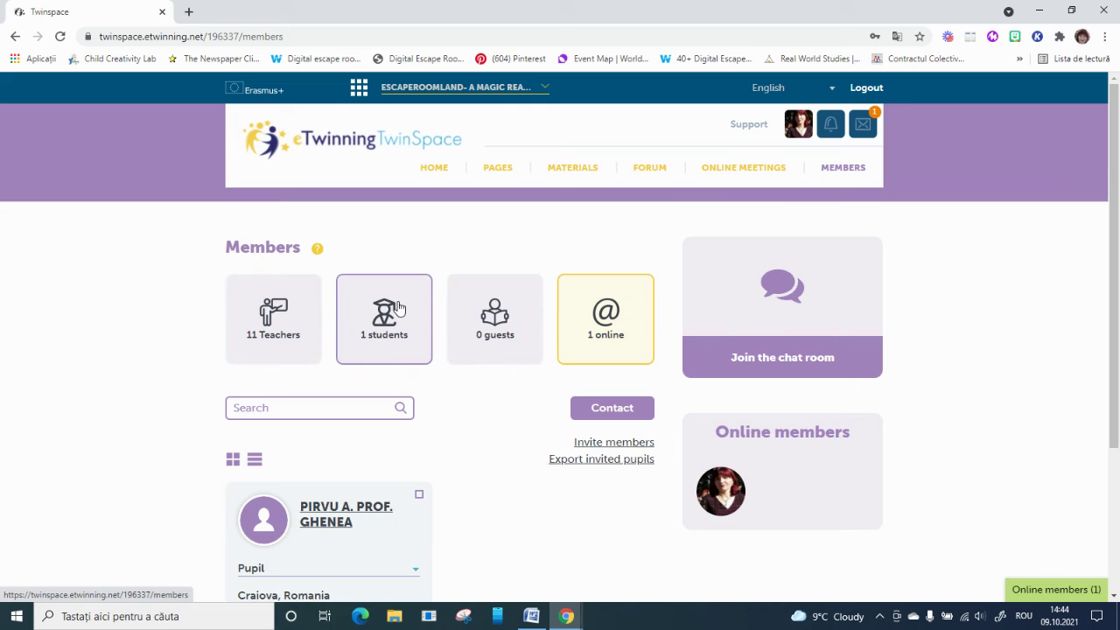
pyautogui.scroll(-2, 398, 308)
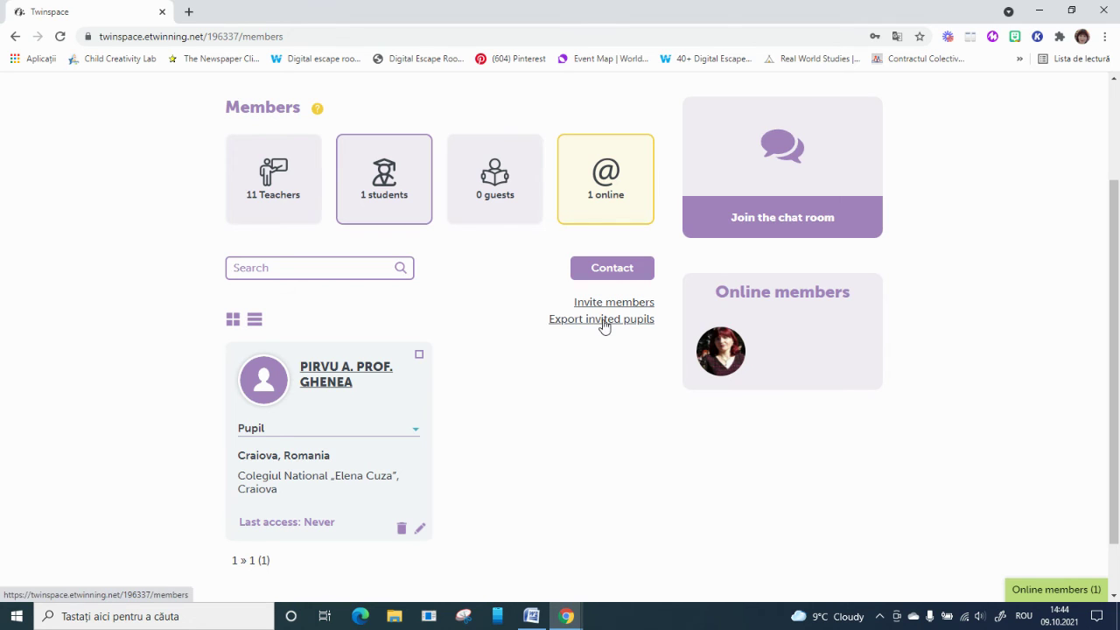
pyautogui.click(602, 321)
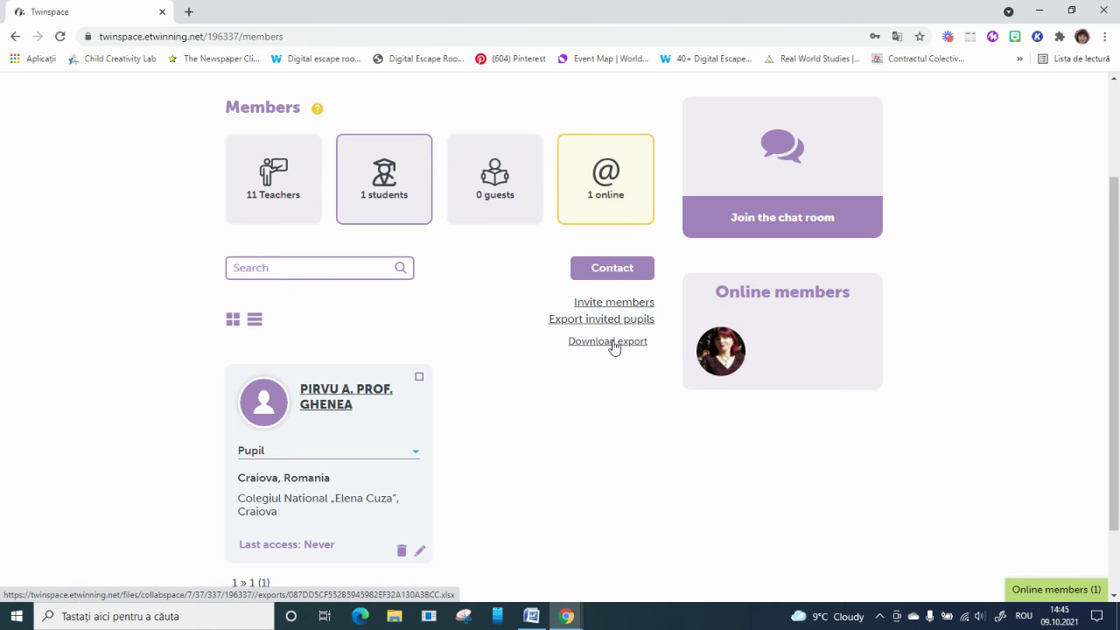
pyautogui.click(638, 302)
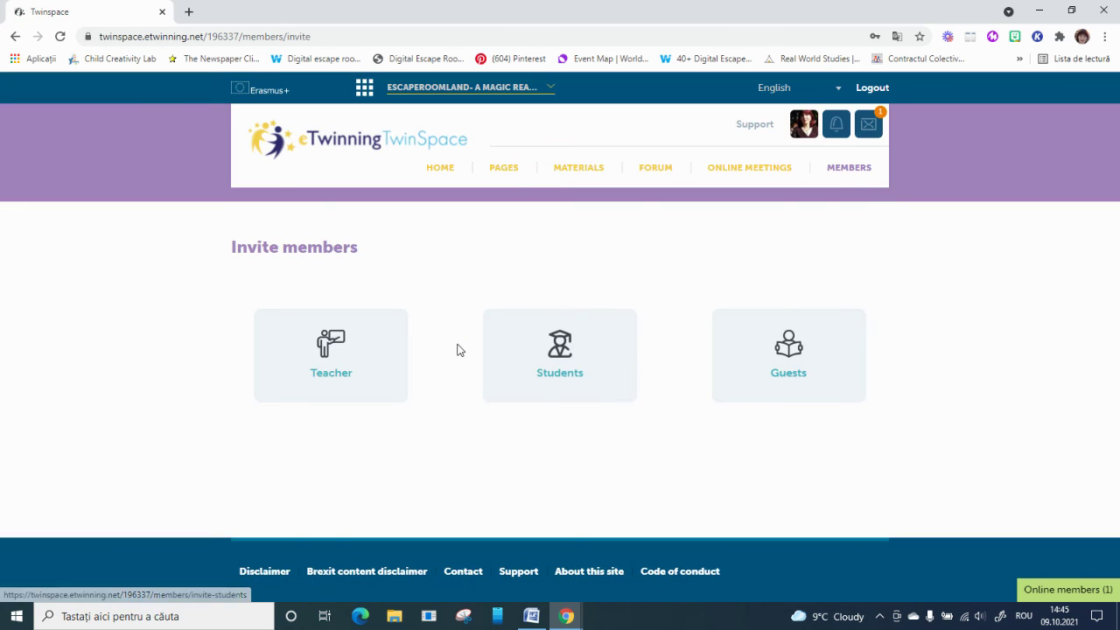
pyautogui.click(569, 357)
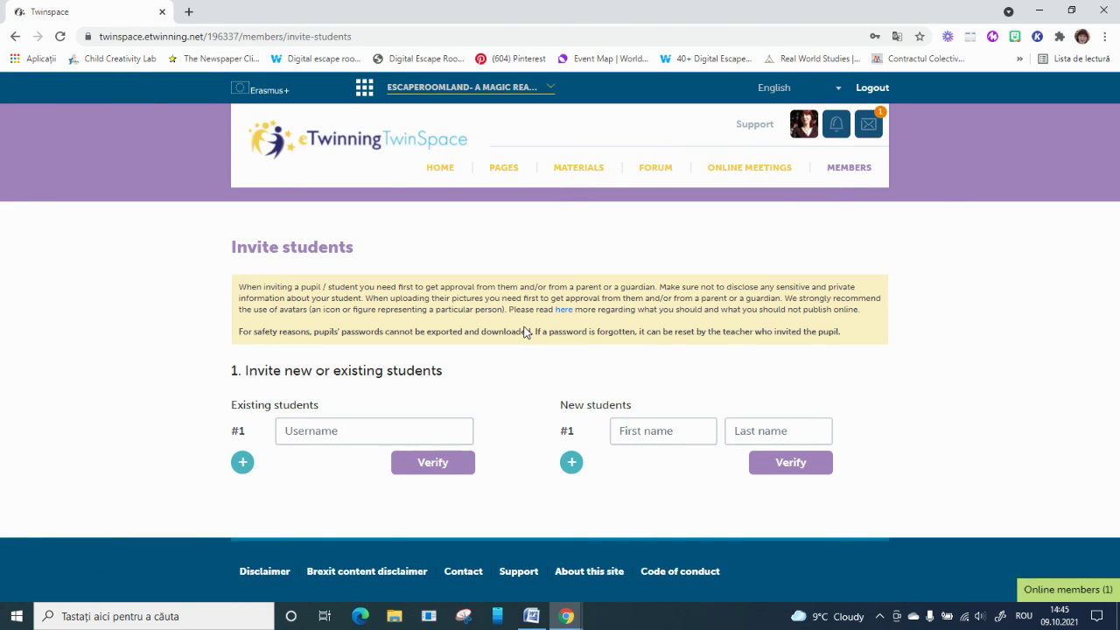
pyautogui.click(850, 167)
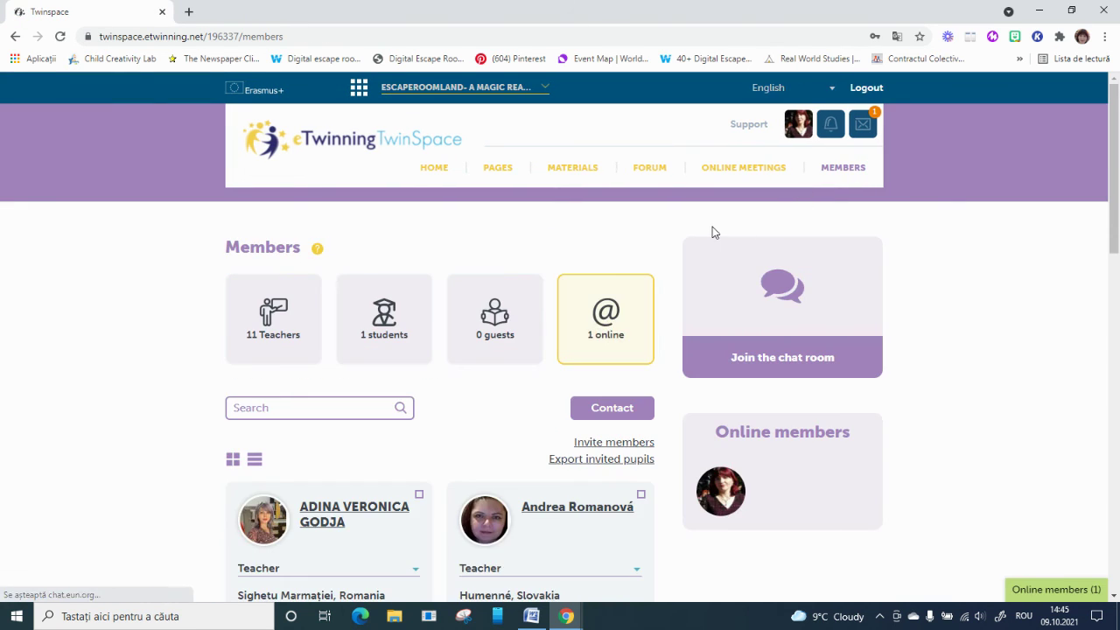
pyautogui.click(406, 327)
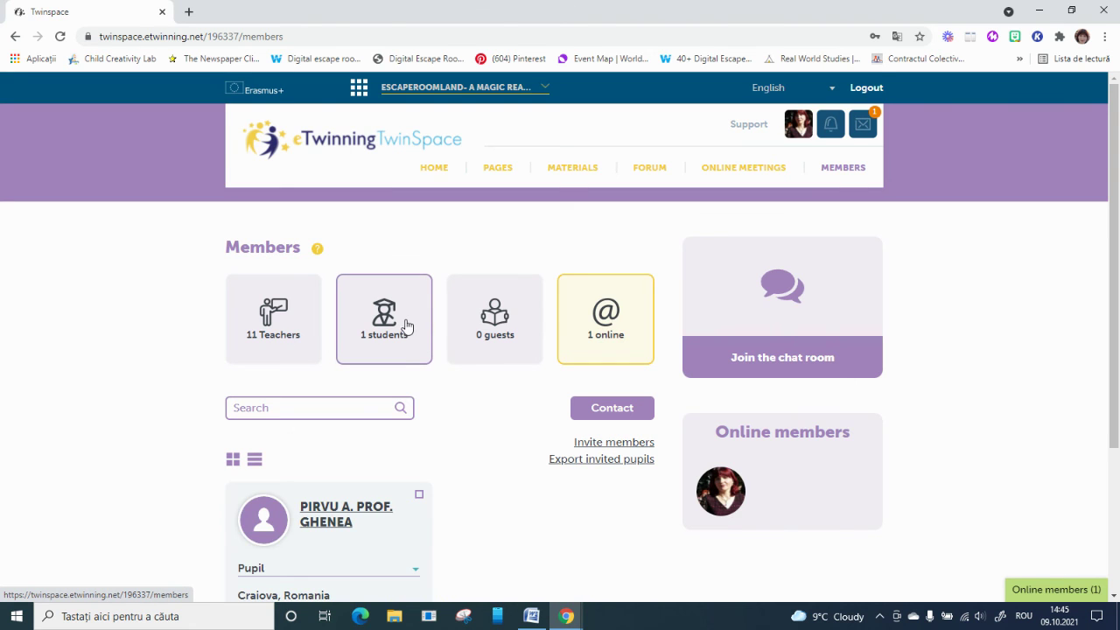
pyautogui.scroll(-3, 406, 327)
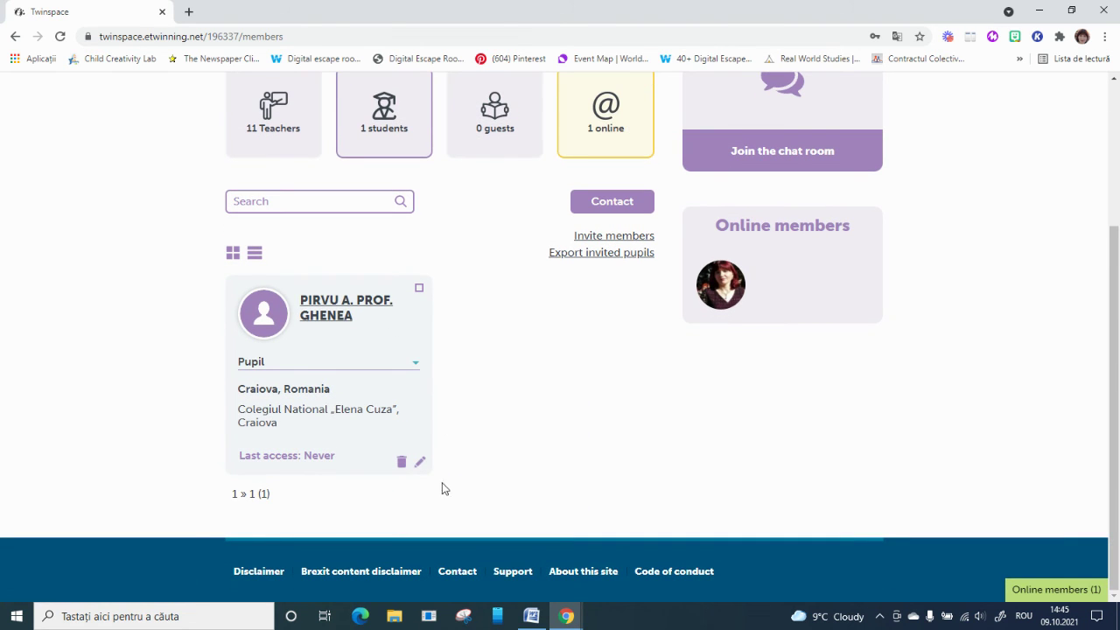
# Open the pupil's Reset password dialog and close it without changing anything
pyautogui.click(420, 463)
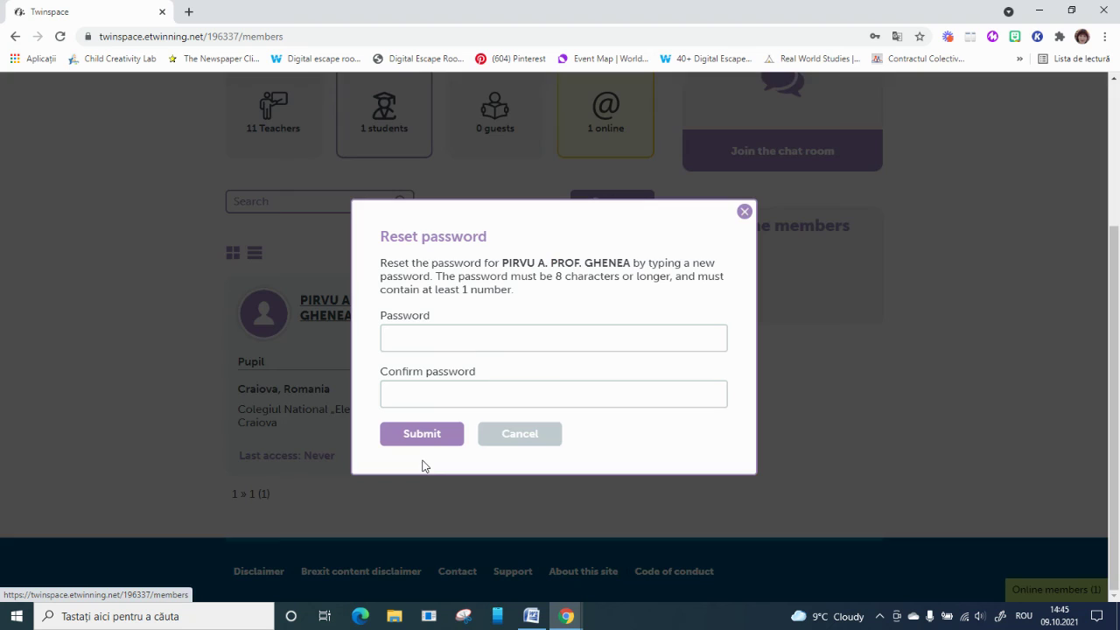
pyautogui.click(479, 339)
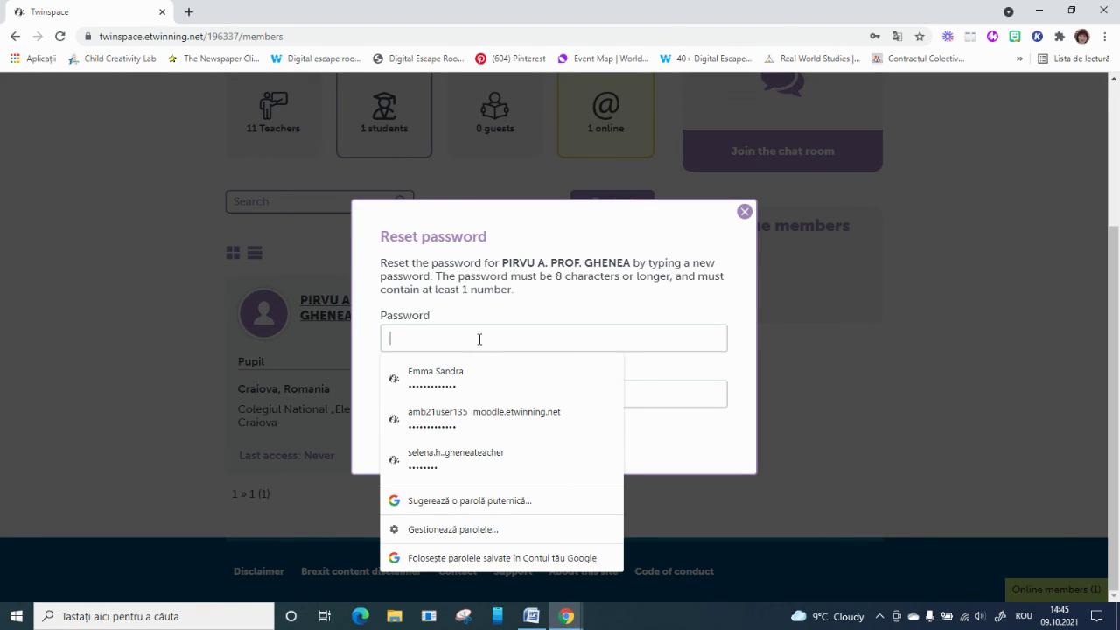
pyautogui.click(657, 394)
pyautogui.click(744, 212)
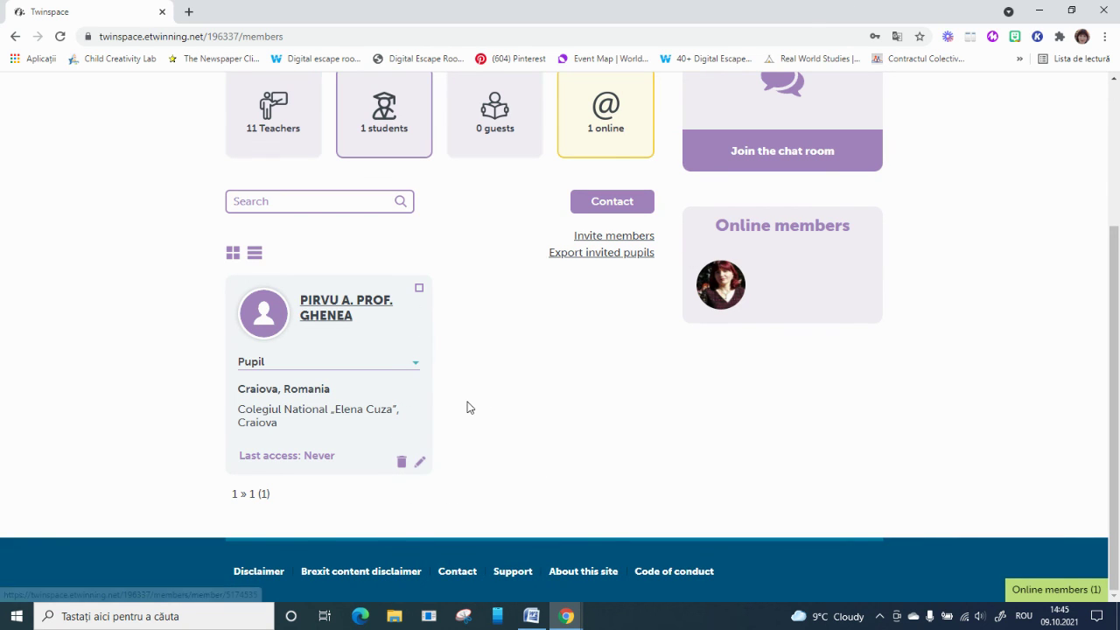
# Export the invited pupils, download the .xlsx, view it in Excel, and close it
pyautogui.scroll(2, 467, 407)
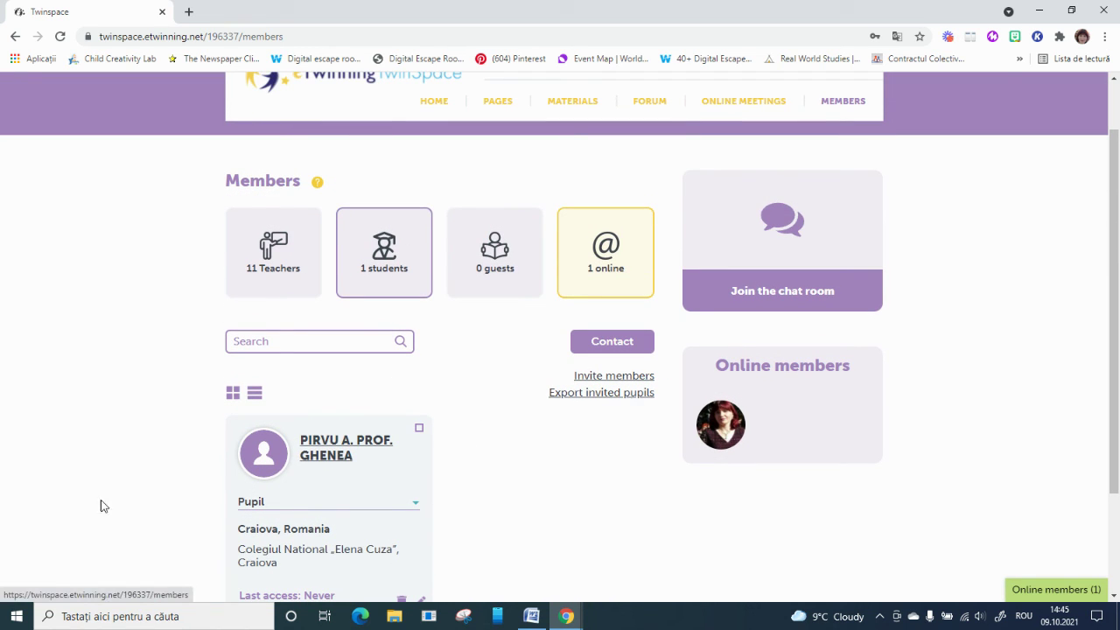
pyautogui.click(604, 394)
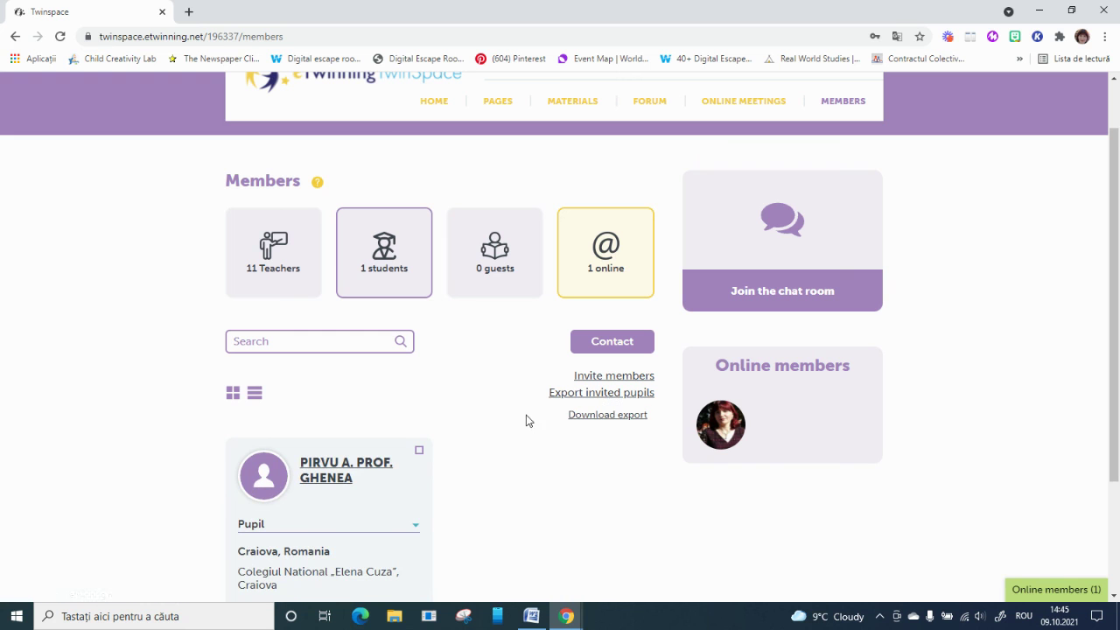
pyautogui.click(607, 414)
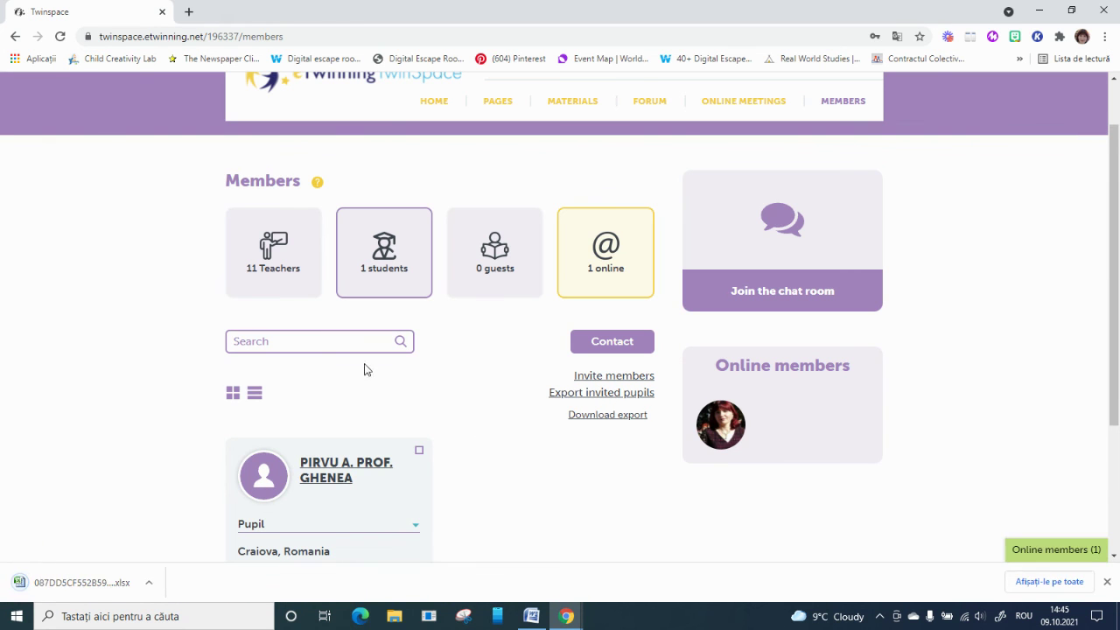
pyautogui.click(75, 581)
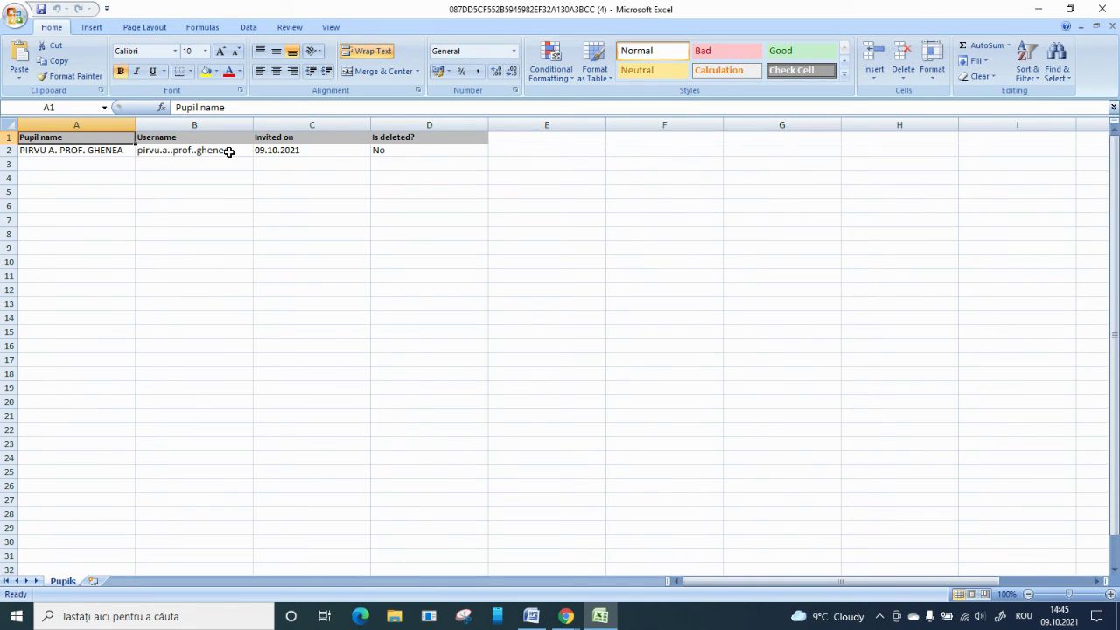
pyautogui.click(1101, 9)
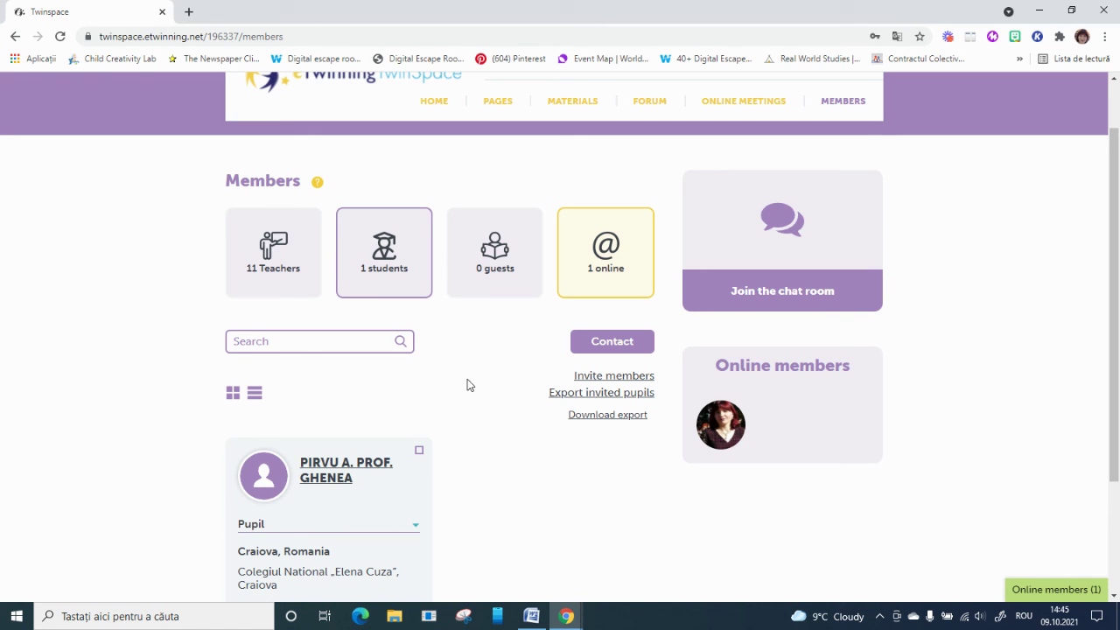
pyautogui.scroll(1, 467, 382)
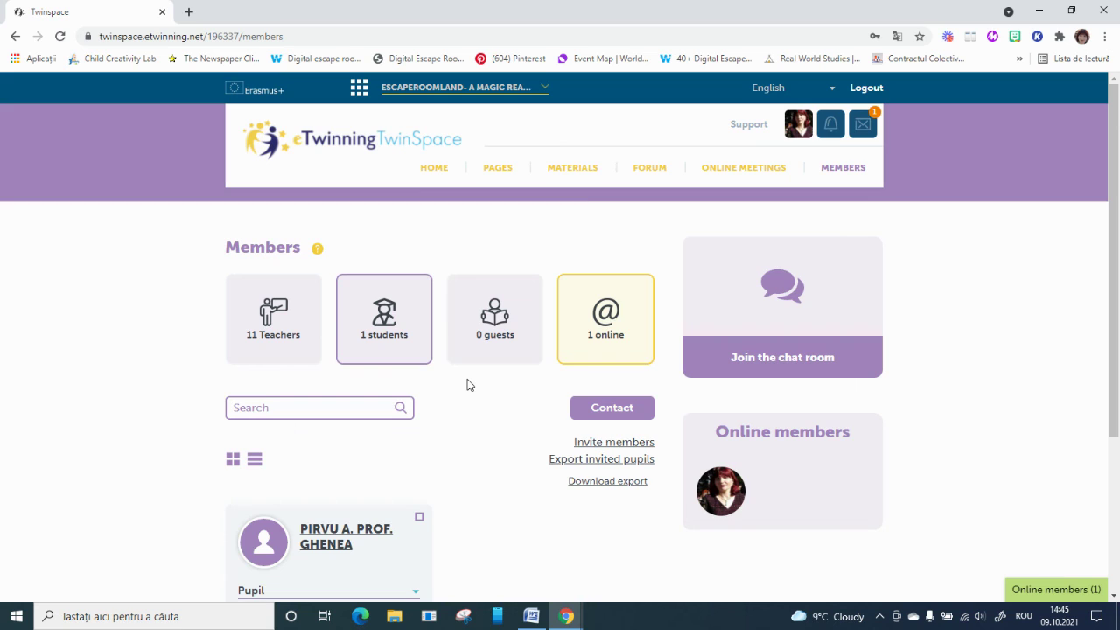